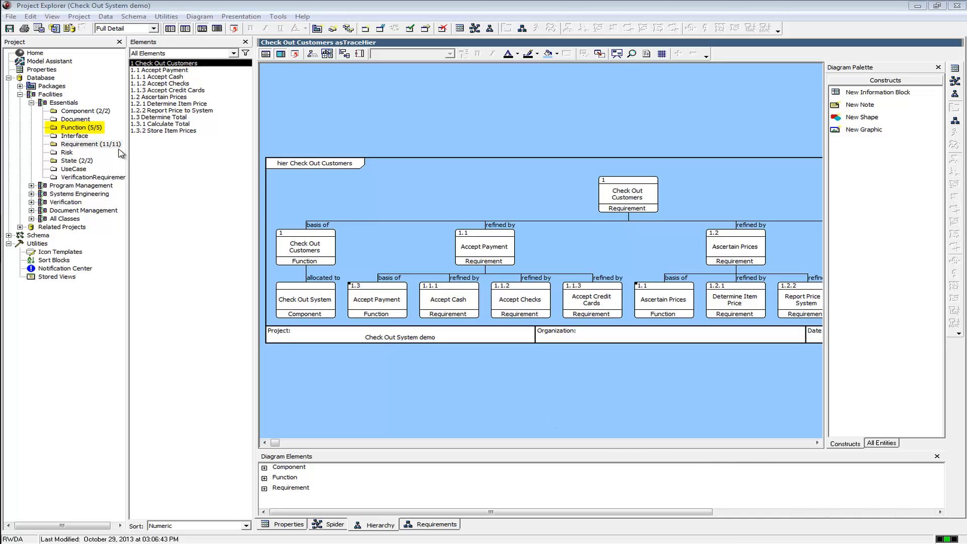
Display the Check Out Customers function as an EFFBD and open the Enhanced FFBD of its Ascertain Prices function
{"action": "left_click", "coordinate": [91, 128]}
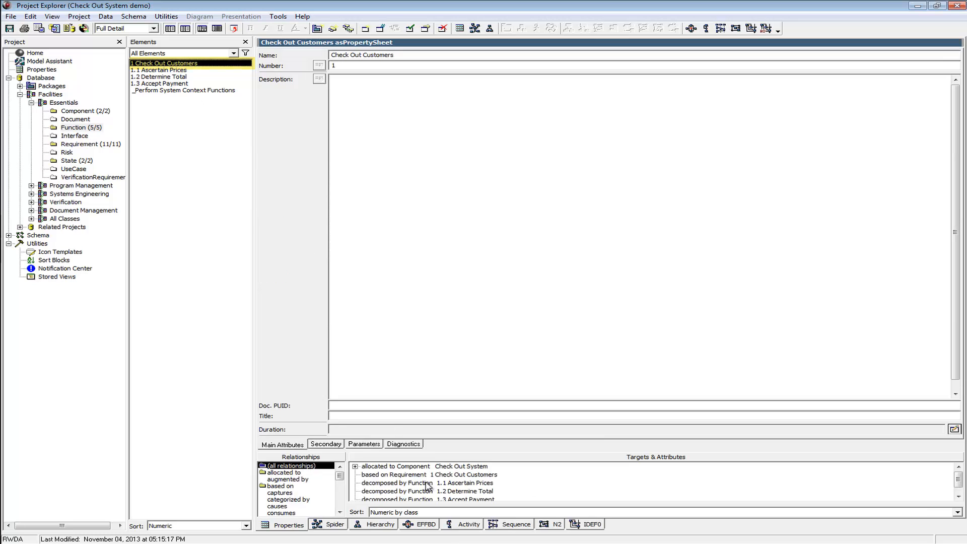
{"action": "left_click", "coordinate": [421, 529]}
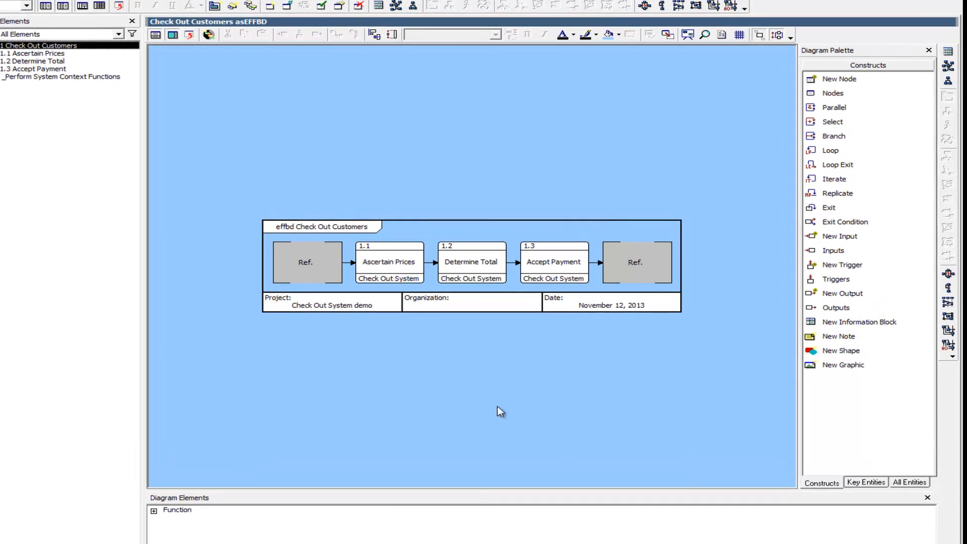
{"action": "right_click", "coordinate": [397, 272]}
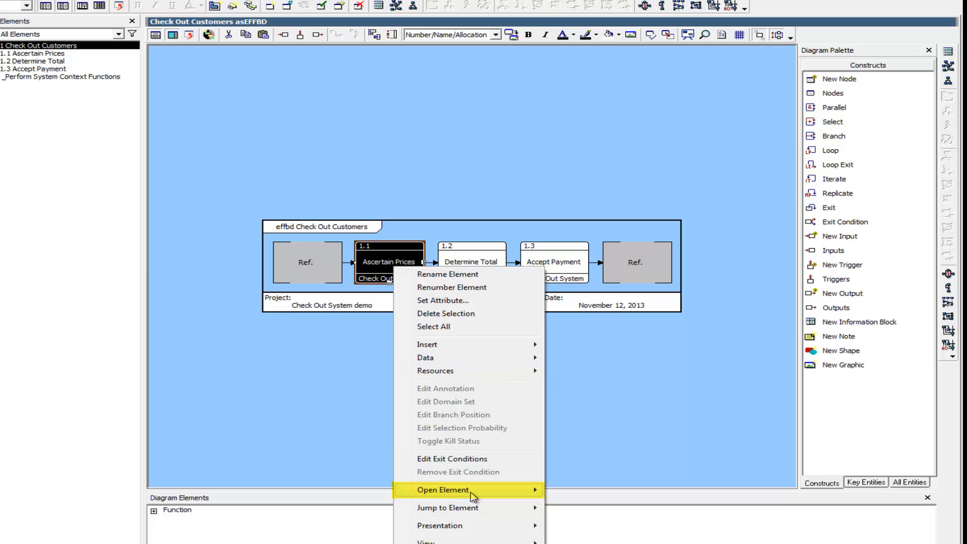
{"action": "mouse_move", "coordinate": [517, 494]}
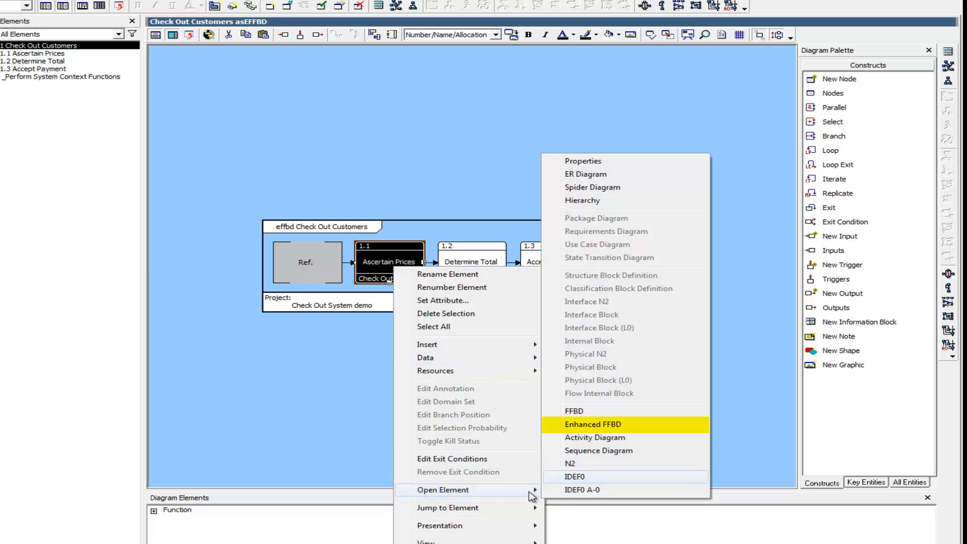
{"action": "left_click", "coordinate": [579, 425]}
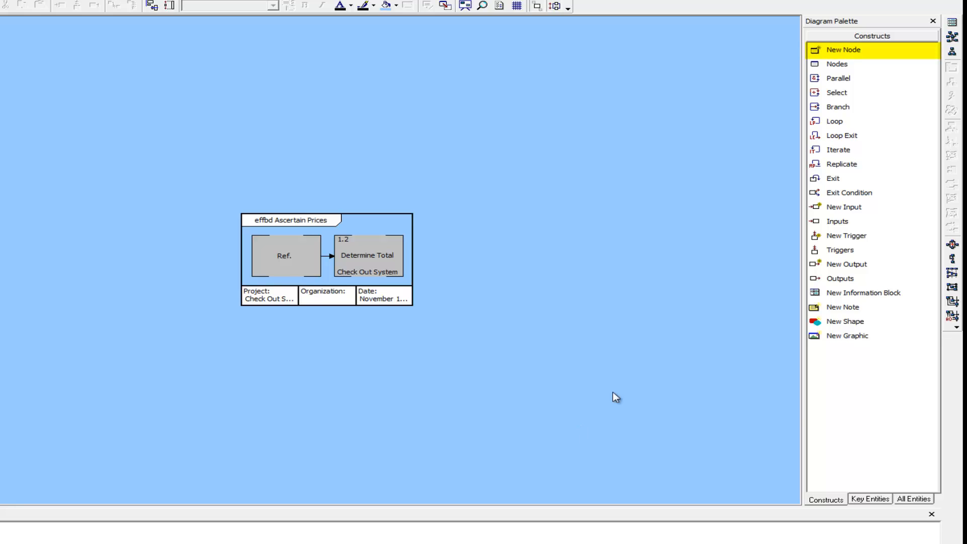
Add two new function nodes in sequence before the Determine Total reference in the Ascertain Prices diagram
{"action": "left_click", "coordinate": [818, 51]}
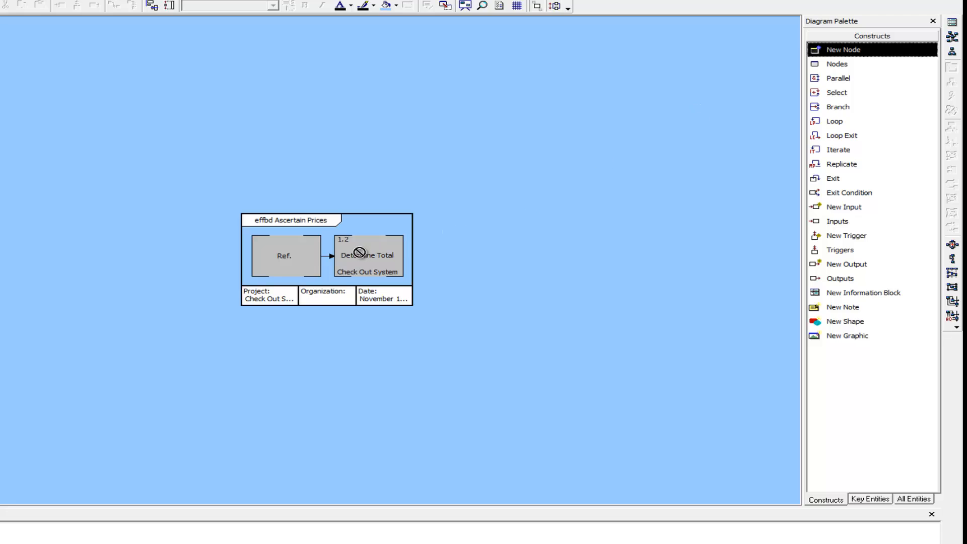
{"action": "left_click", "coordinate": [327, 256]}
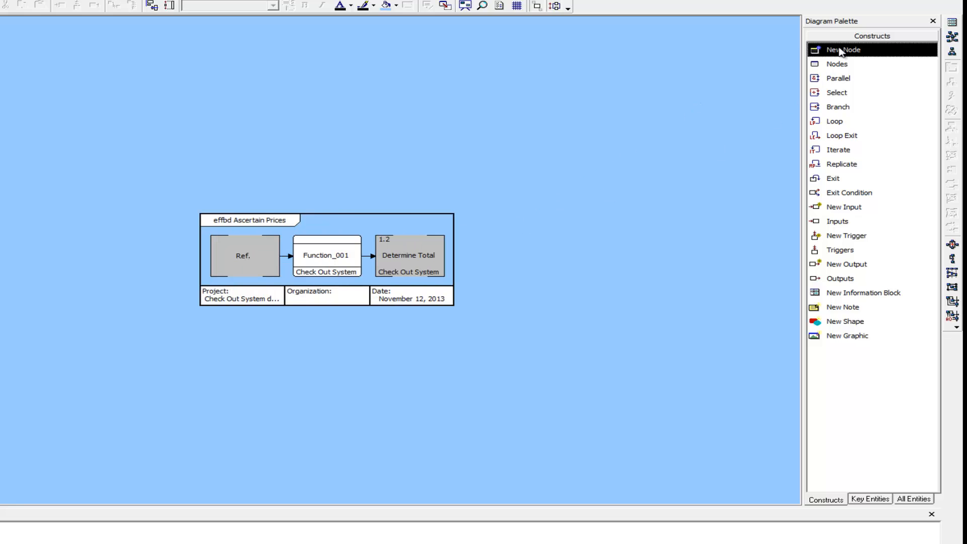
{"action": "left_click", "coordinate": [367, 257]}
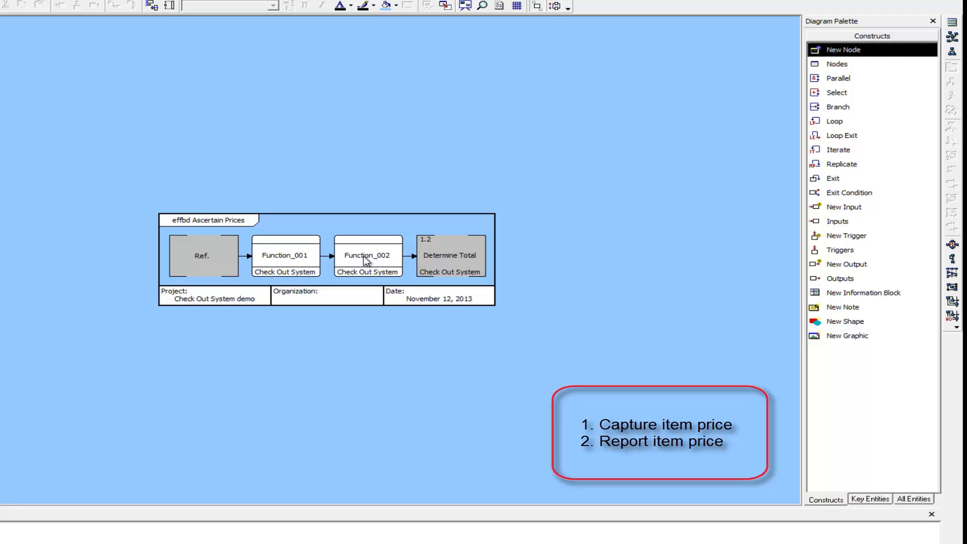
Rename the first new function to Capture Item Price and the second to Report Item Price
{"action": "right_click", "coordinate": [304, 255]}
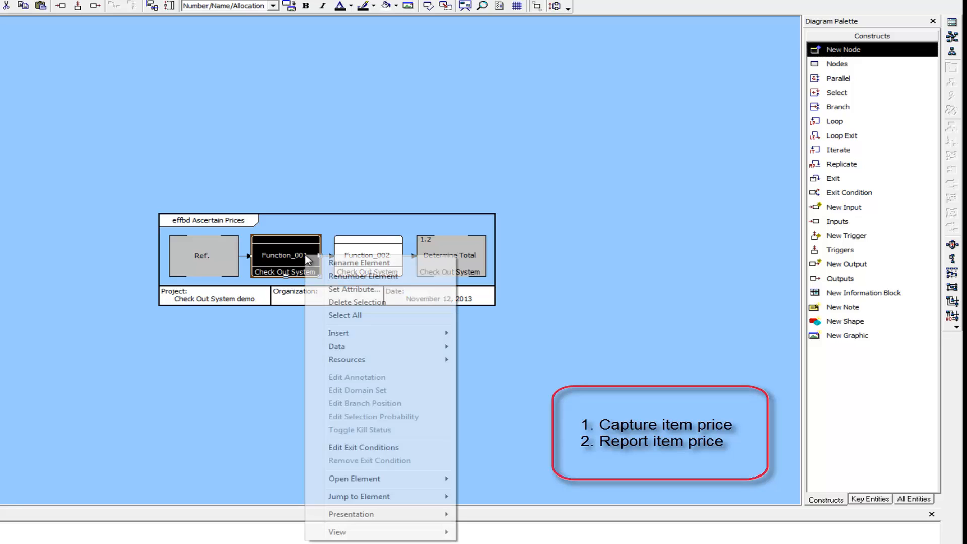
{"action": "left_click", "coordinate": [318, 260]}
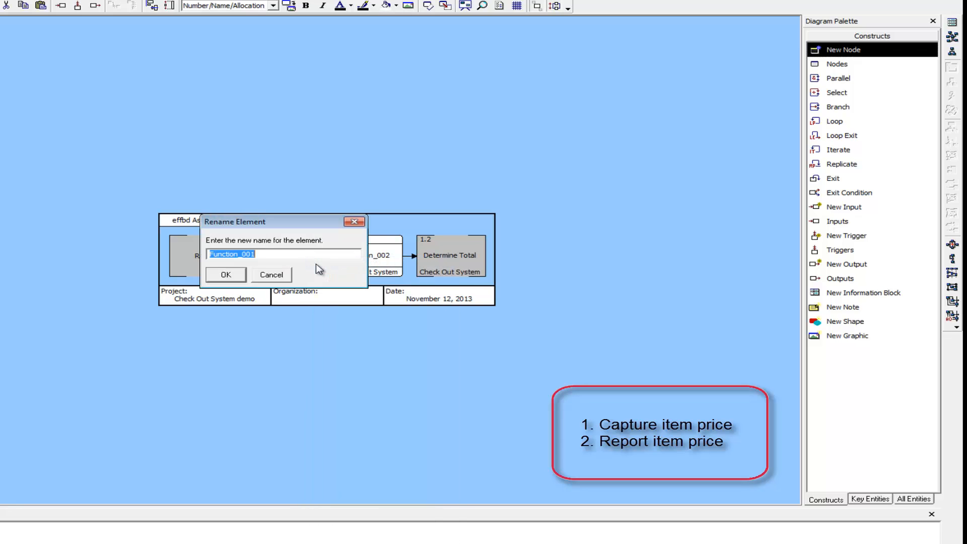
{"action": "type", "text": "Capture Item Price"}
{"action": "key", "text": "Return"}
{"action": "right_click", "coordinate": [357, 258]}
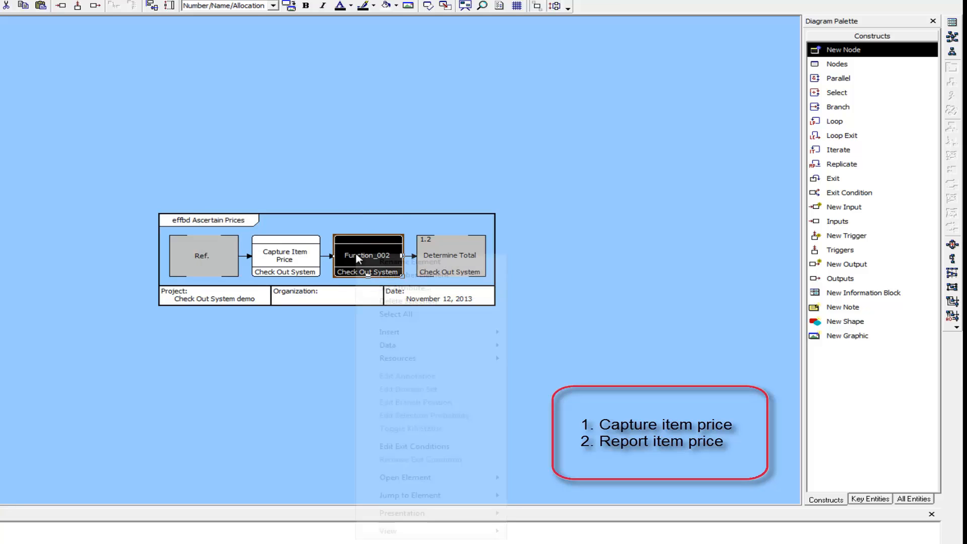
{"action": "left_click", "coordinate": [367, 263]}
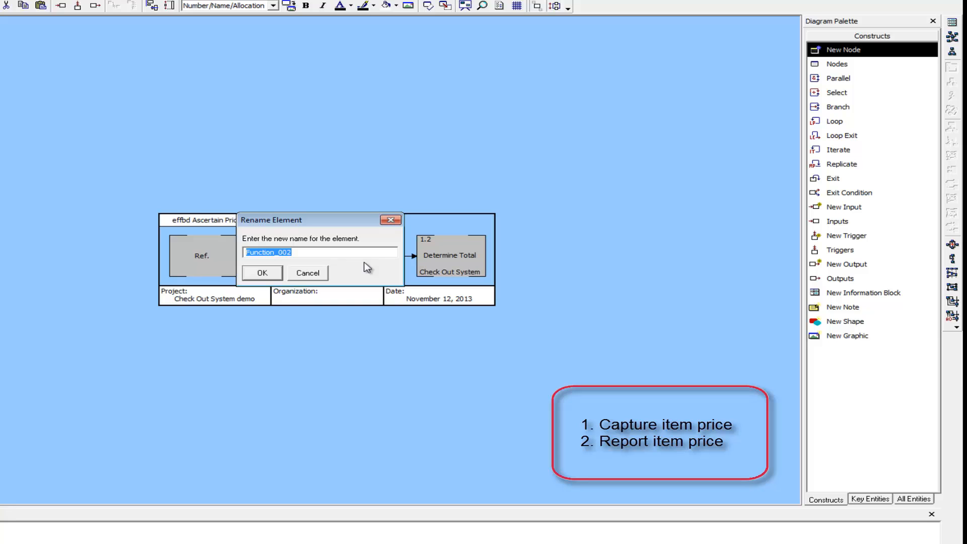
{"action": "type", "text": "Report Item Price"}
{"action": "key", "text": "Return"}
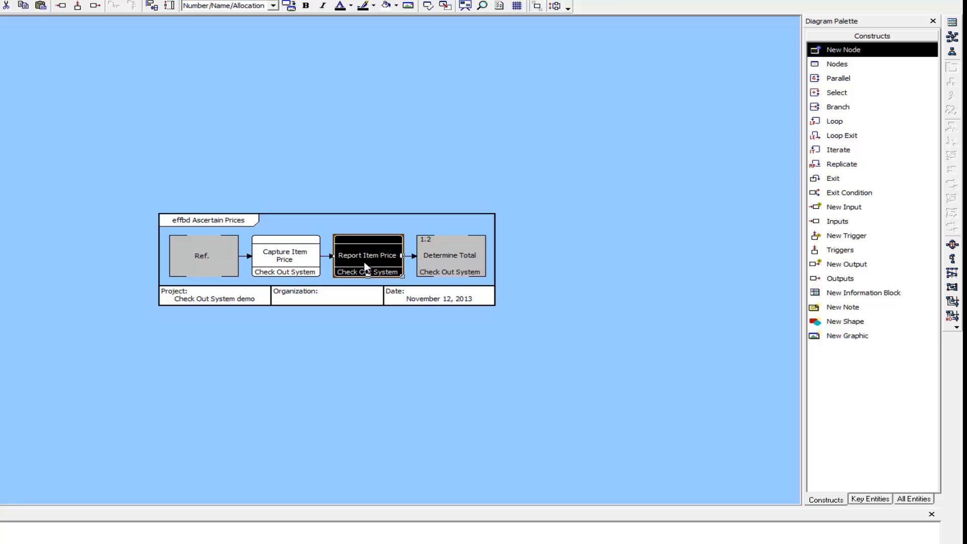
Renumber the subfunctions of Ascertain Prices as 1.1.1 and 1.1.2, and close the diagram window
{"action": "right_click", "coordinate": [361, 171]}
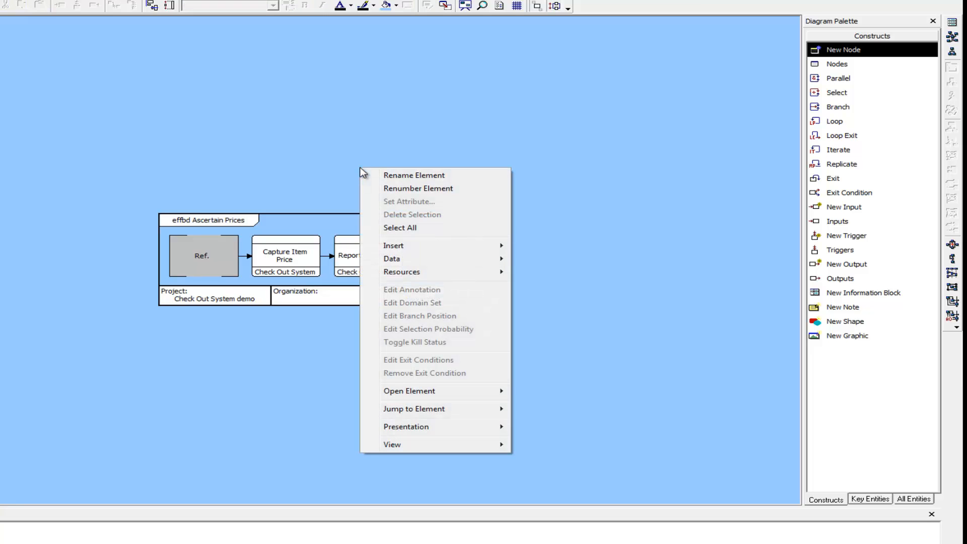
{"action": "left_click", "coordinate": [389, 189]}
{"action": "left_click", "coordinate": [403, 211]}
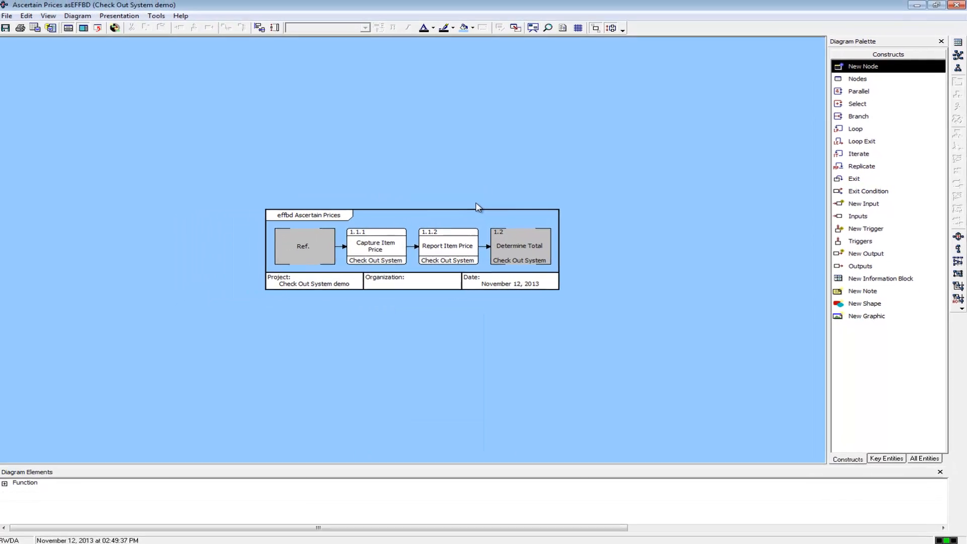
{"action": "left_click", "coordinate": [960, 7]}
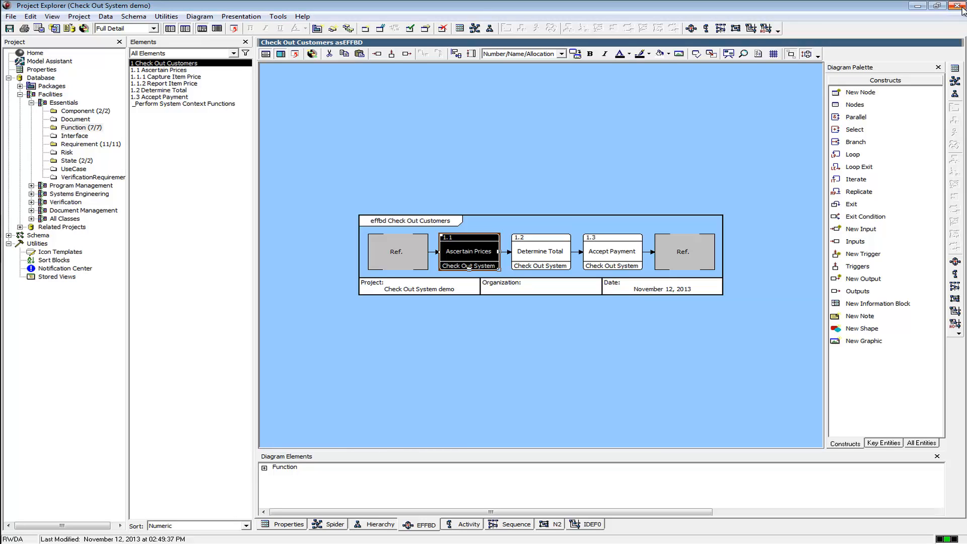
Open the Enhanced FFBD of Determine Total and add three new function nodes in sequence between Ascertain Prices and Accept Payment
{"action": "left_click", "coordinate": [547, 249]}
{"action": "right_click", "coordinate": [548, 250]}
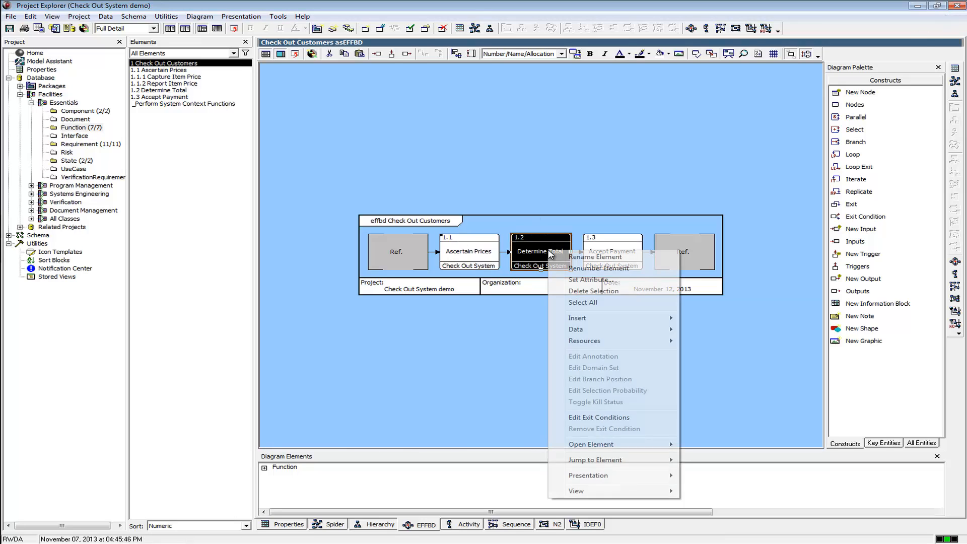
{"action": "mouse_move", "coordinate": [613, 449]}
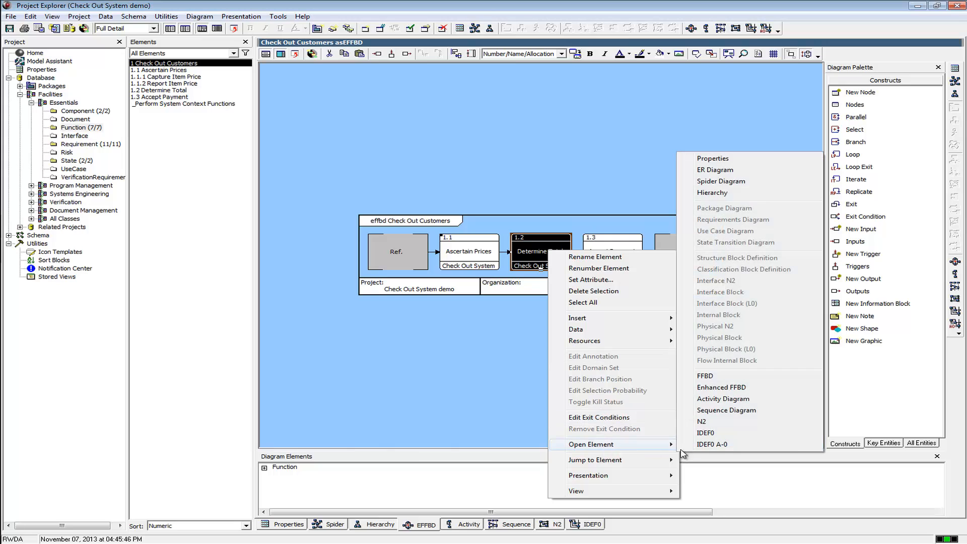
{"action": "left_click", "coordinate": [736, 387]}
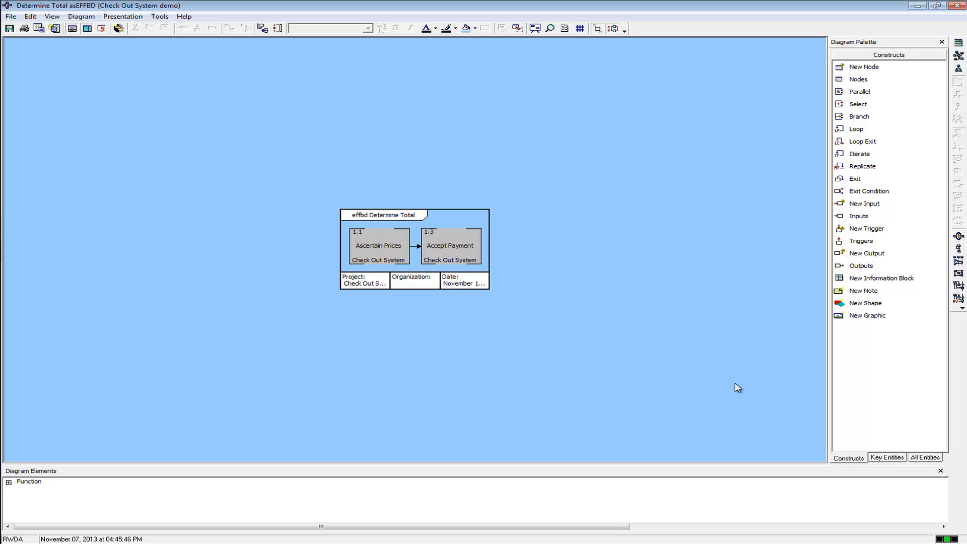
{"action": "left_click_drag", "start_coordinate": [866, 67], "coordinate": [454, 250]}
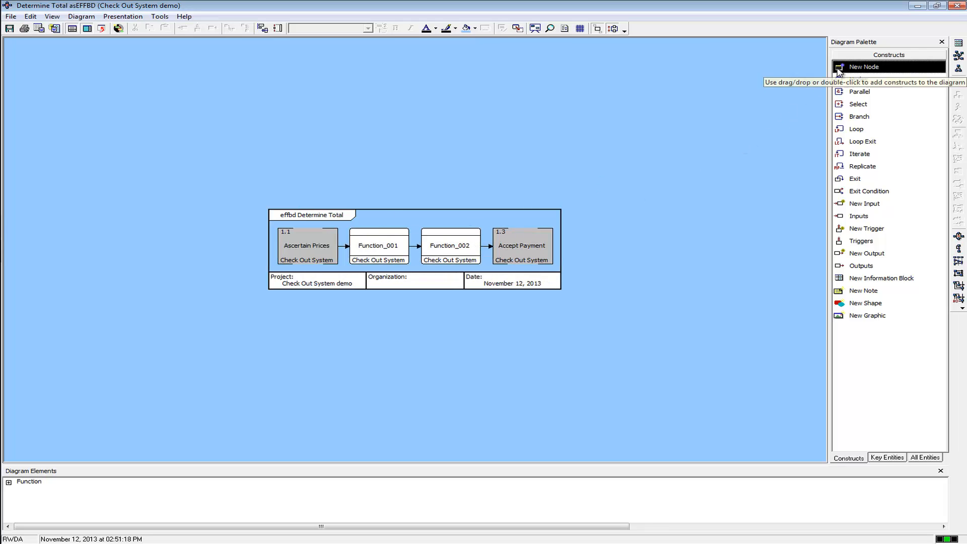
{"action": "left_click_drag", "start_coordinate": [840, 71], "coordinate": [491, 252]}
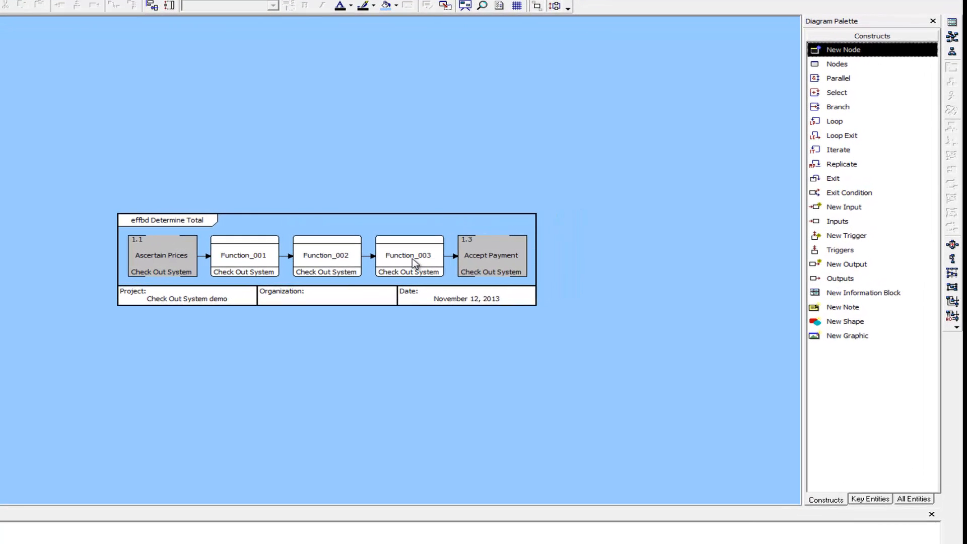
Rename the first new function in the Determine Total diagram to Receive Item Price
{"action": "left_click", "coordinate": [243, 254]}
{"action": "right_click", "coordinate": [245, 252]}
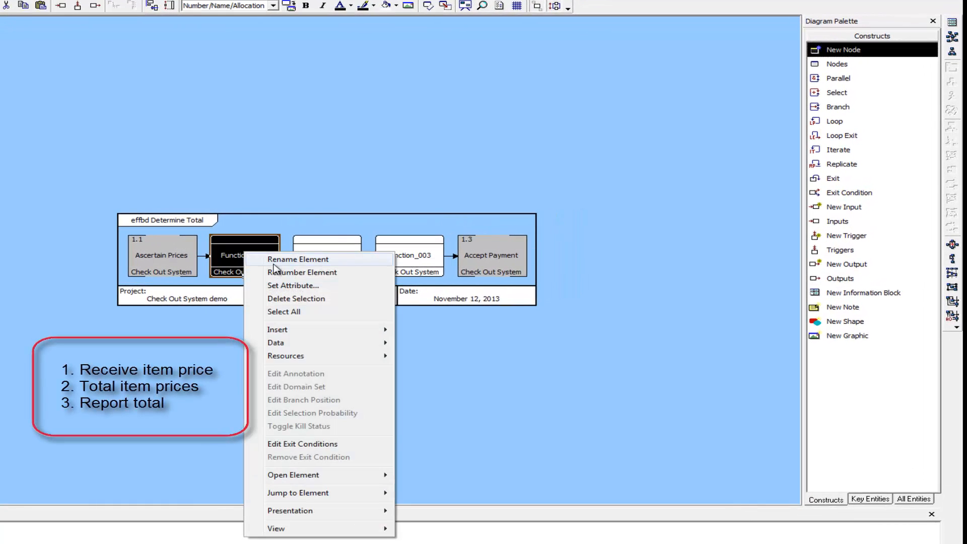
{"action": "left_click", "coordinate": [274, 258]}
{"action": "type", "text": "Rec"}
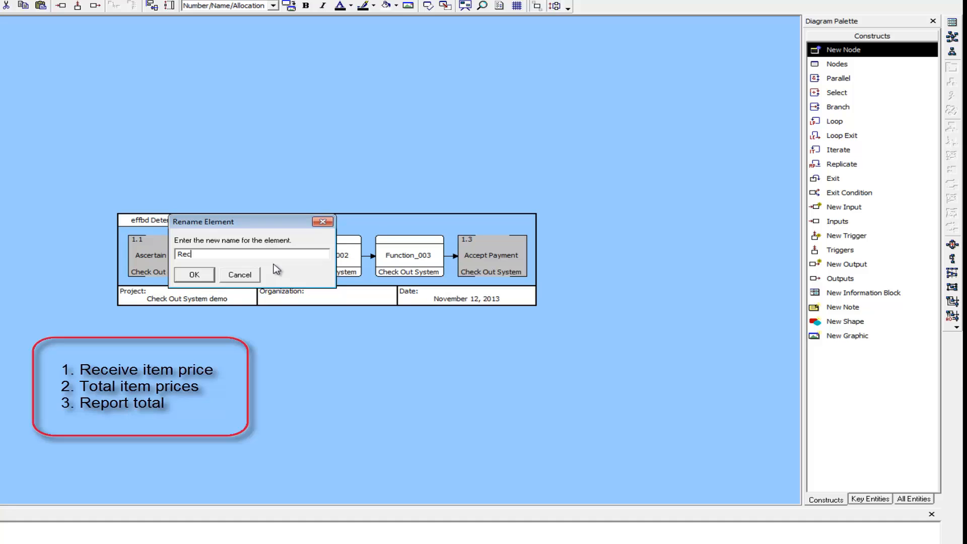
{"action": "type", "text": "eive Item Price"}
{"action": "key", "text": "Return"}
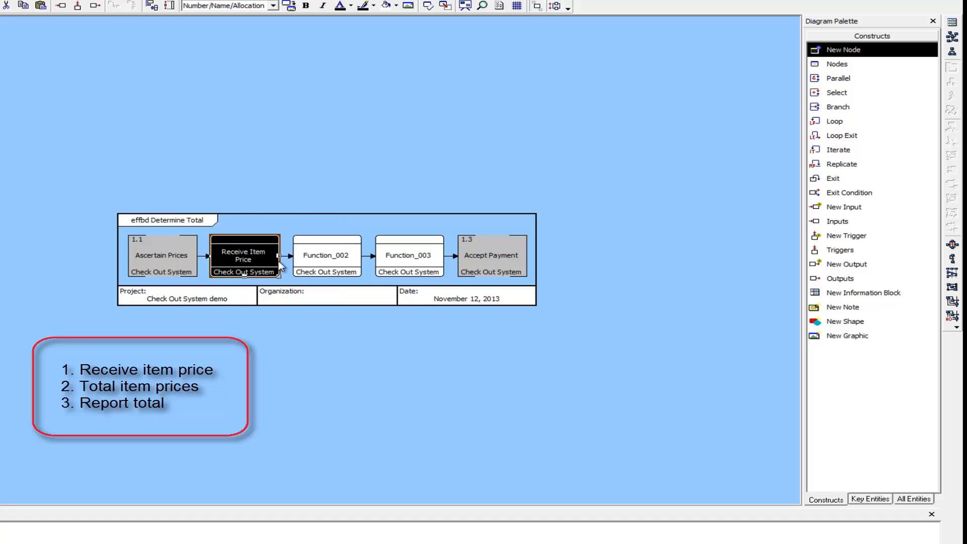
Rename the second new function in the Determine Total diagram to Total Item Prices
{"action": "left_click", "coordinate": [323, 263]}
{"action": "right_click", "coordinate": [324, 266]}
{"action": "left_click", "coordinate": [323, 267]}
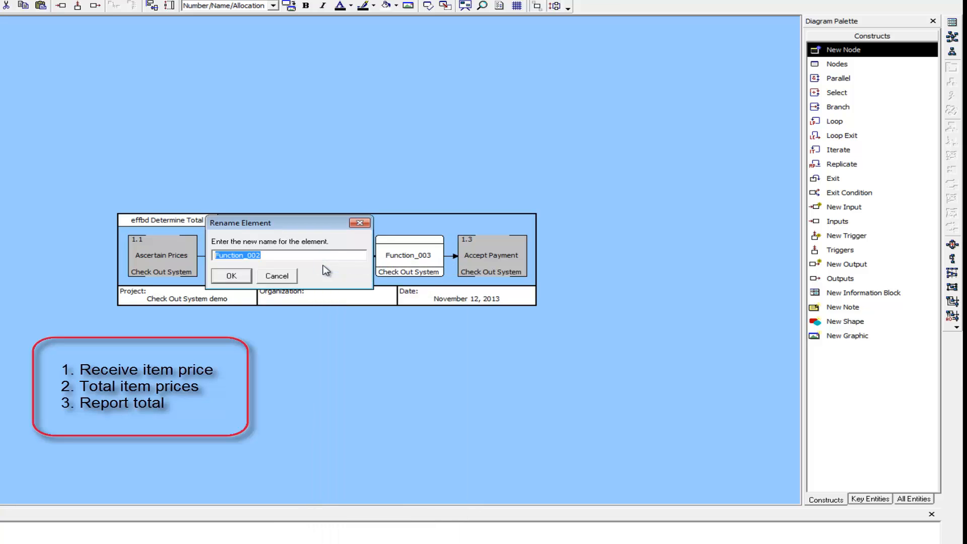
{"action": "type", "text": "Total Item Prices"}
{"action": "key", "text": "Return"}
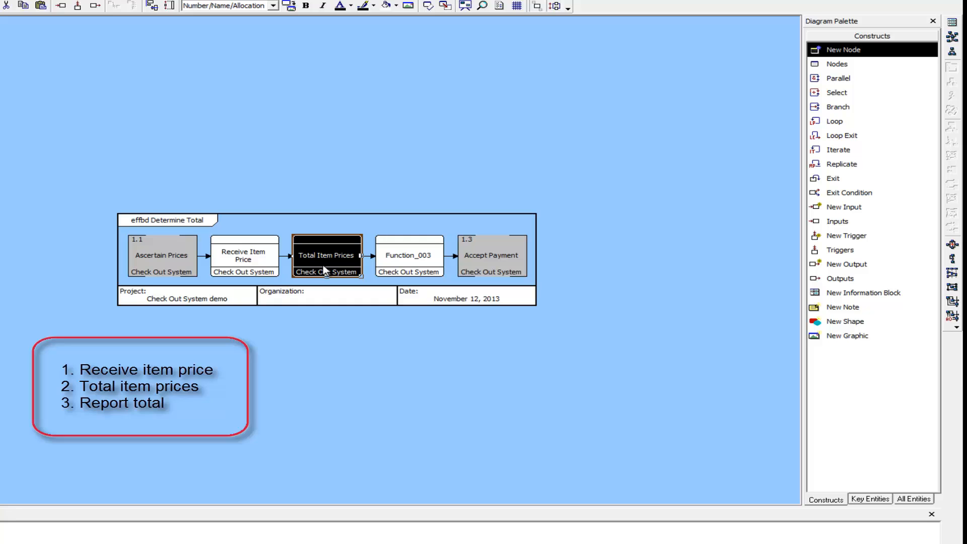
Rename the third new function in the Determine Total diagram to Report Total
{"action": "left_click", "coordinate": [403, 260]}
{"action": "right_click", "coordinate": [403, 262]}
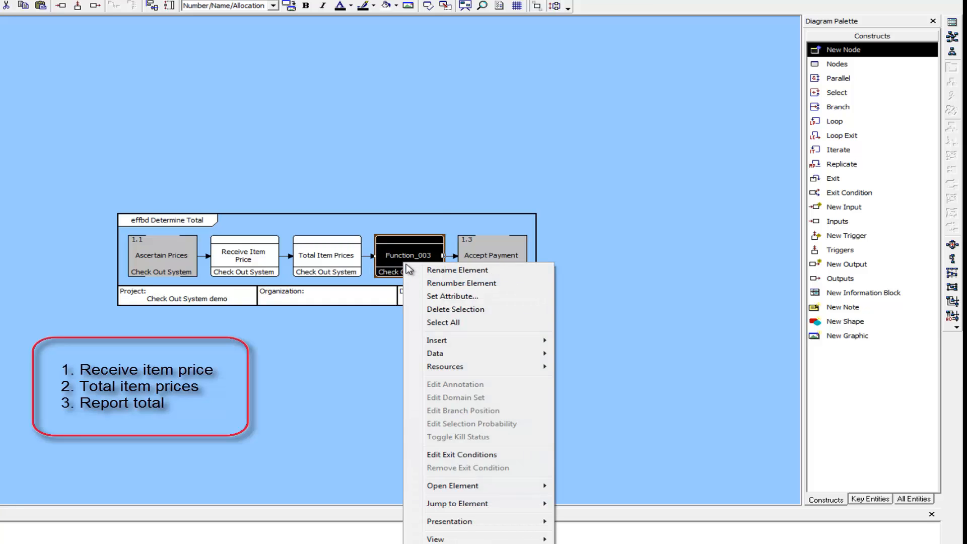
{"action": "left_click", "coordinate": [432, 222]}
{"action": "type", "text": "Report Total"}
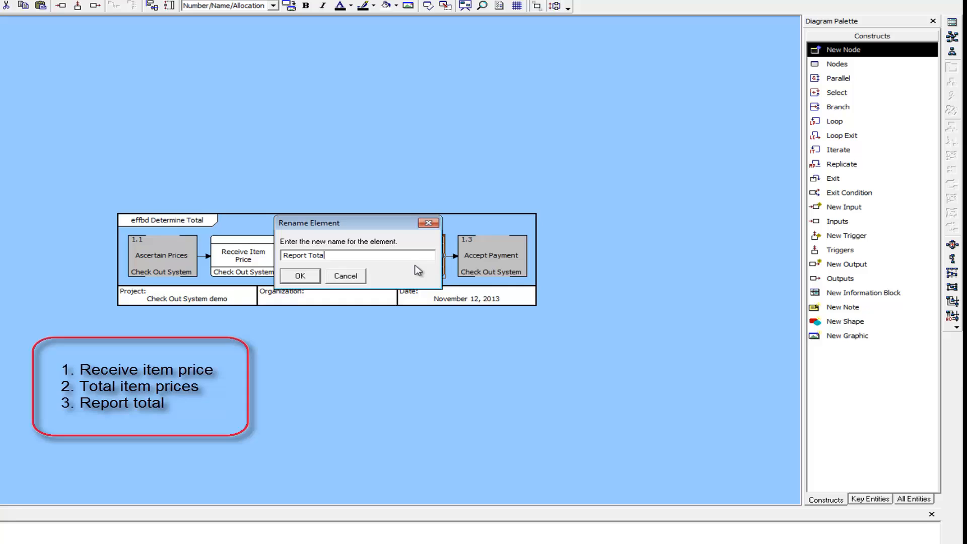
{"action": "key", "text": "Return"}
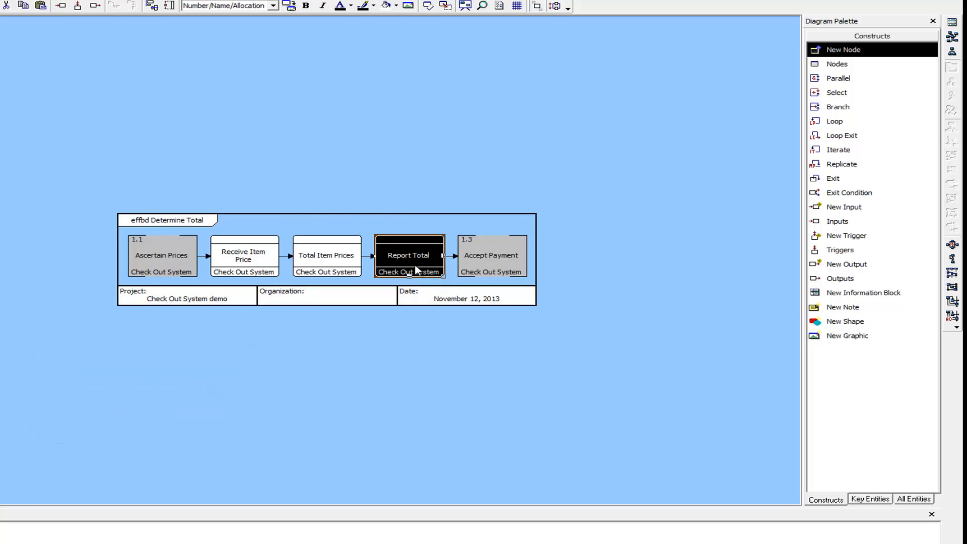
Renumber the subfunctions of Determine Total as 1.2.1, 1.2.2 and 1.2.3
{"action": "left_click", "coordinate": [388, 183]}
{"action": "right_click", "coordinate": [387, 183]}
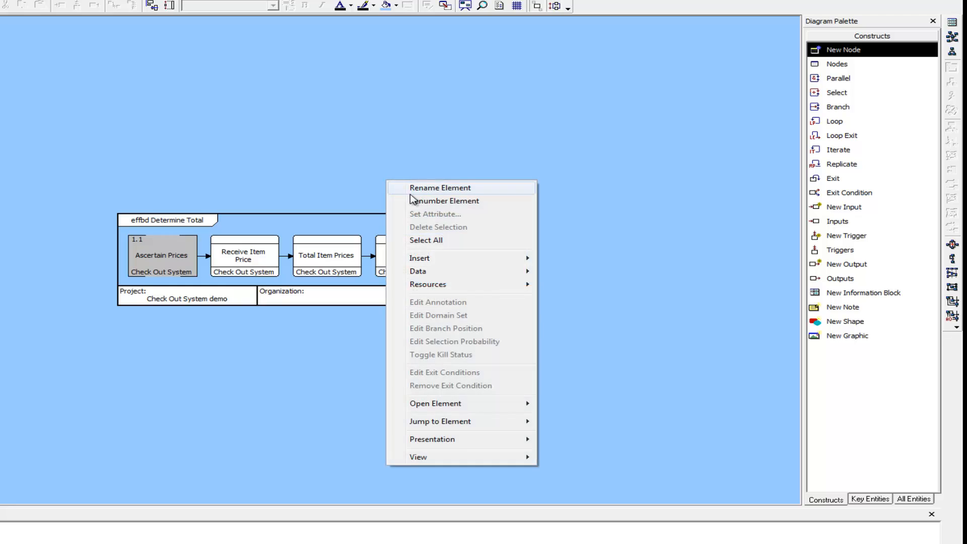
{"action": "left_click", "coordinate": [417, 199]}
{"action": "left_click", "coordinate": [442, 222]}
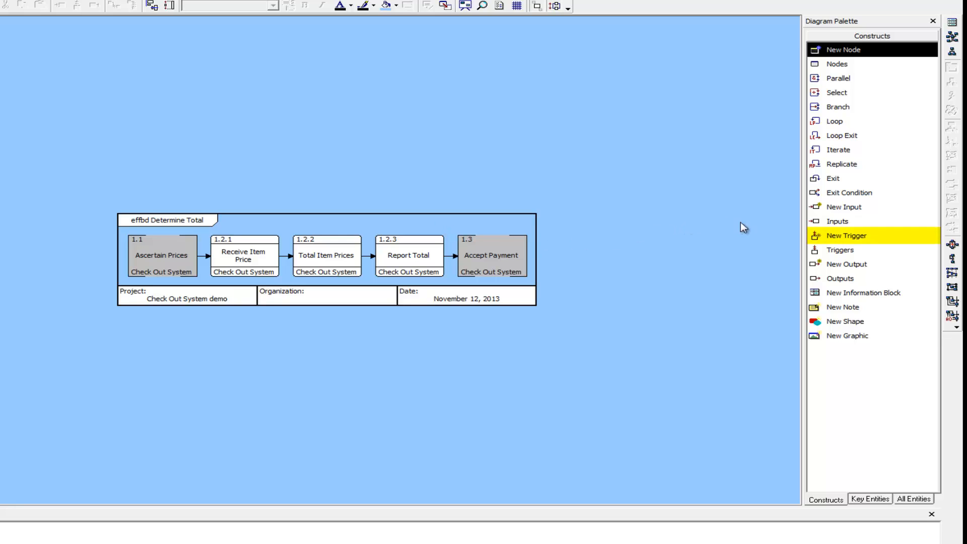
Attach a new trigger item to the Total Item Prices function and close the Determine Total diagram window
{"action": "left_click", "coordinate": [822, 238]}
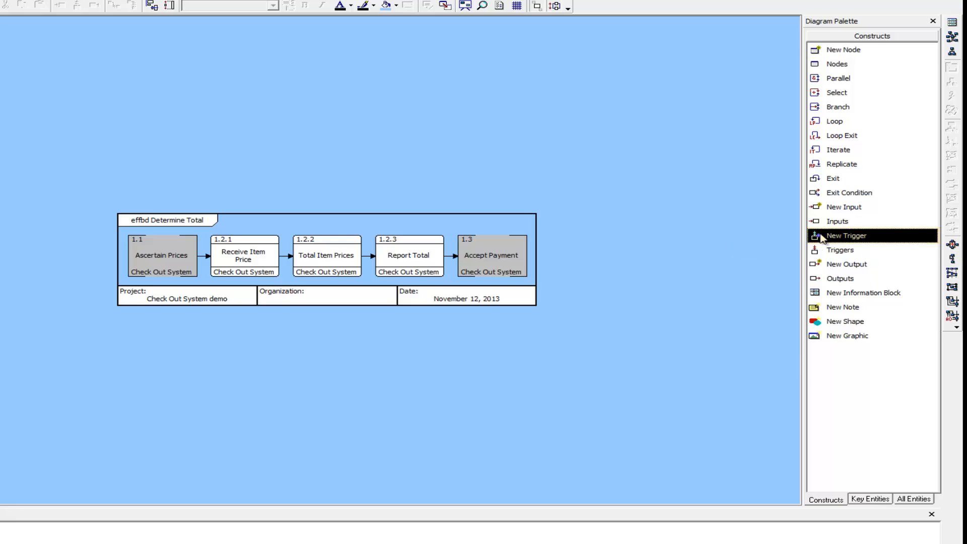
{"action": "left_click", "coordinate": [332, 255]}
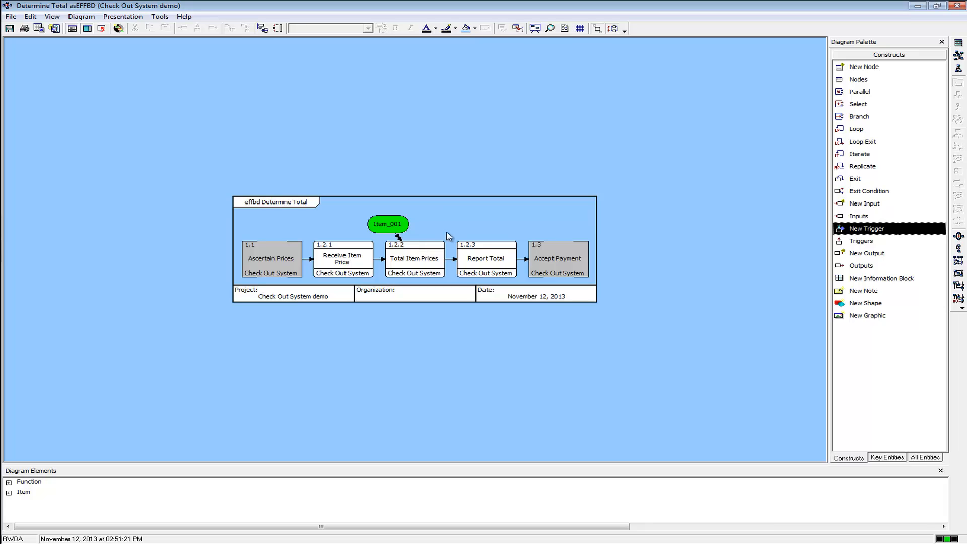
{"action": "left_click", "coordinate": [955, 6]}
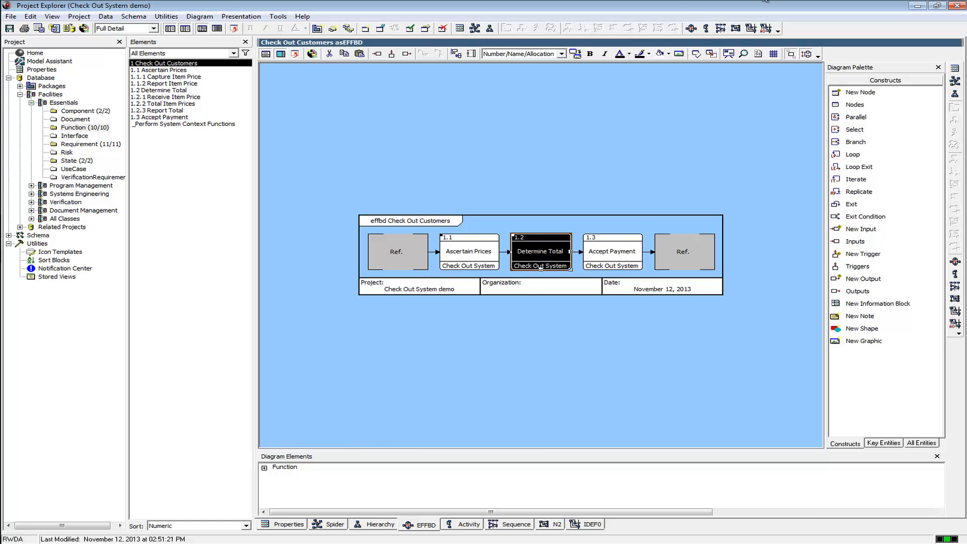
Save the repository with a backup and without exporting the database
{"action": "left_click", "coordinate": [11, 17]}
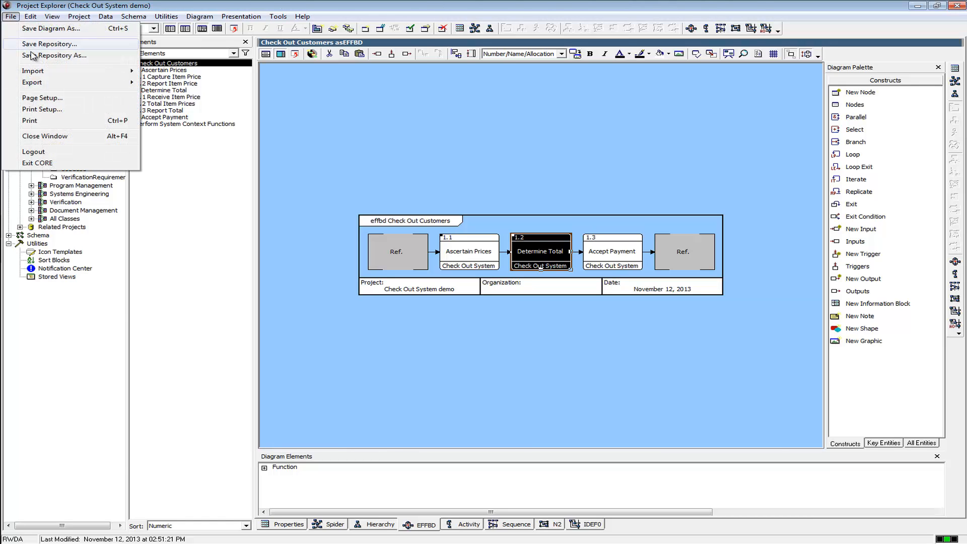
{"action": "left_click", "coordinate": [65, 44]}
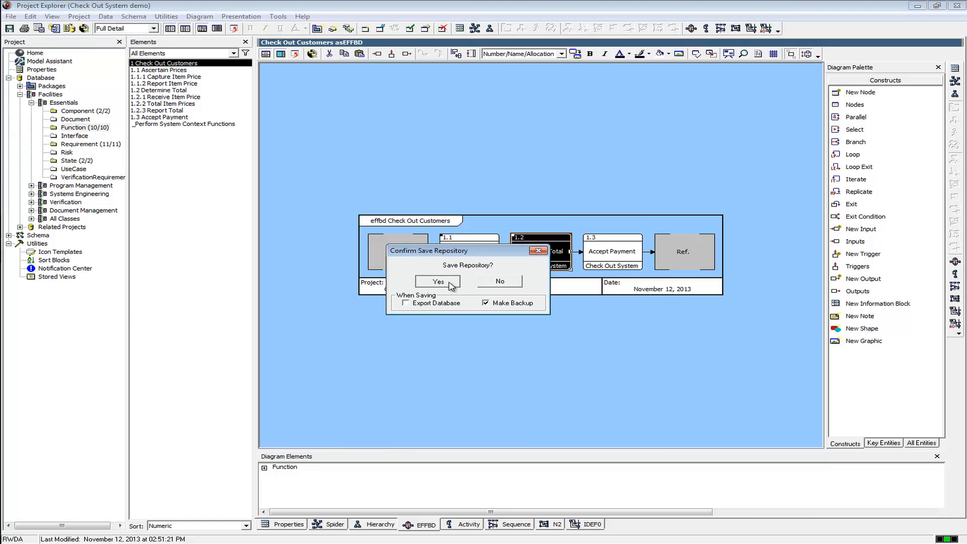
{"action": "left_click", "coordinate": [444, 283]}
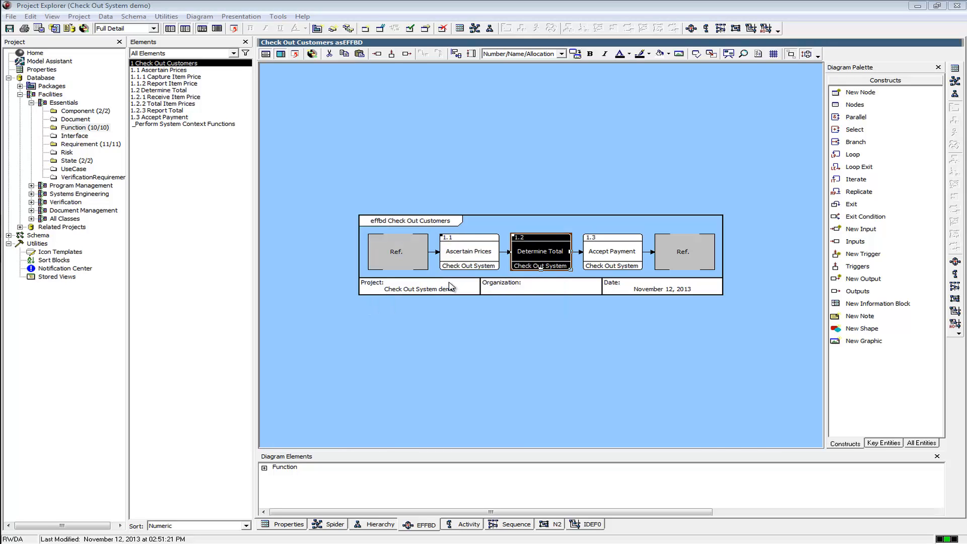